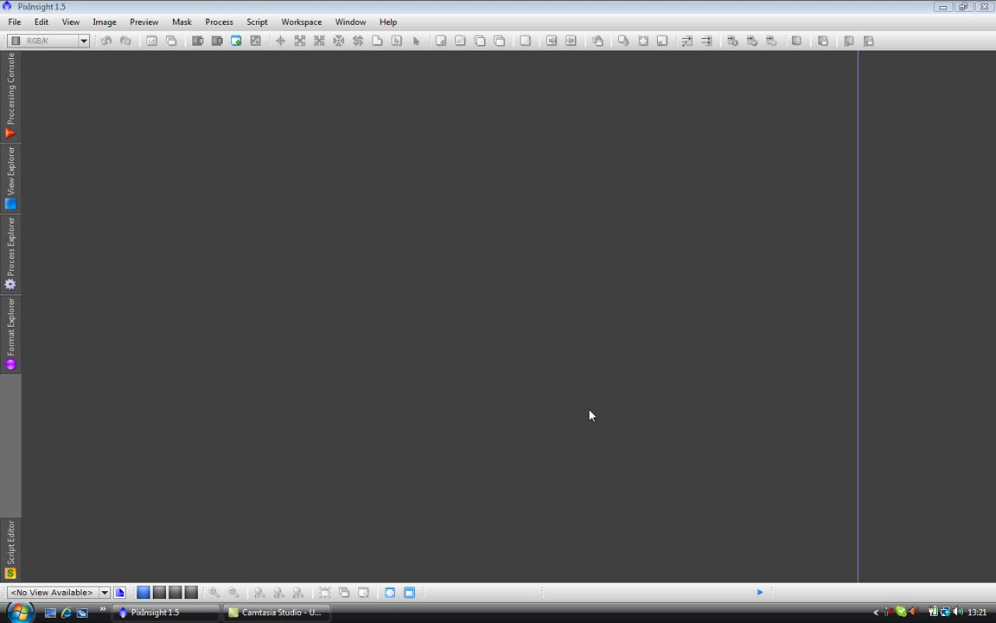
Step: Create a new Image Container and add the ten frames m1 lum nite1001 through nite1010
right_click(590, 415)
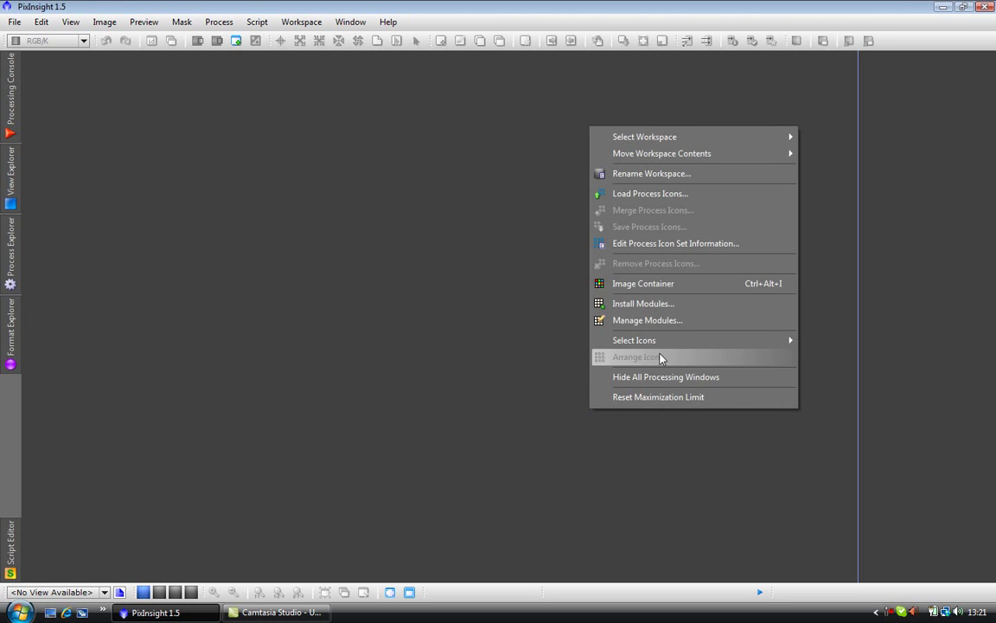
left_click(690, 287)
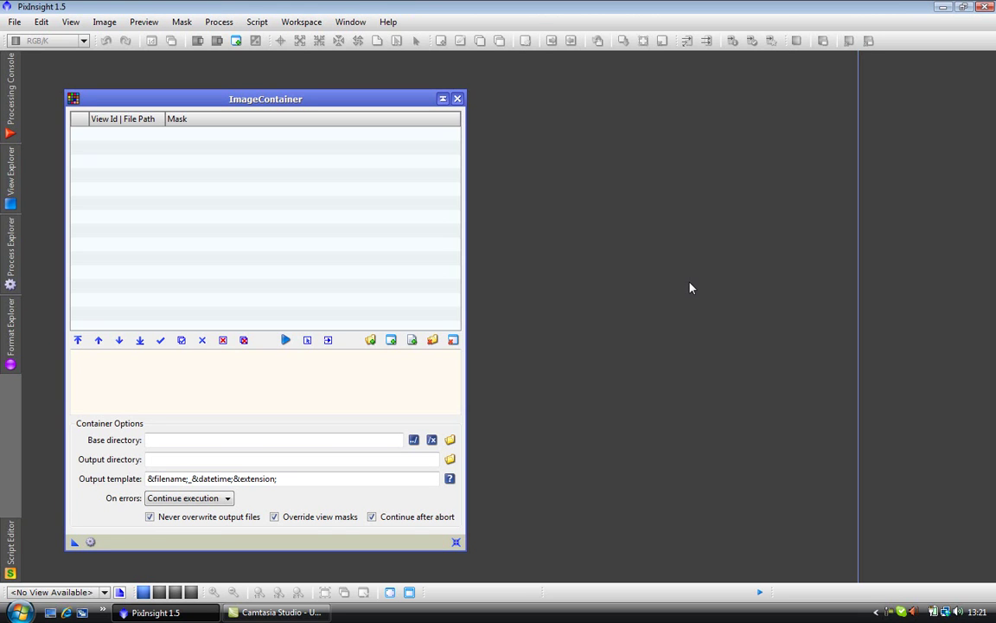
left_click(370, 343)
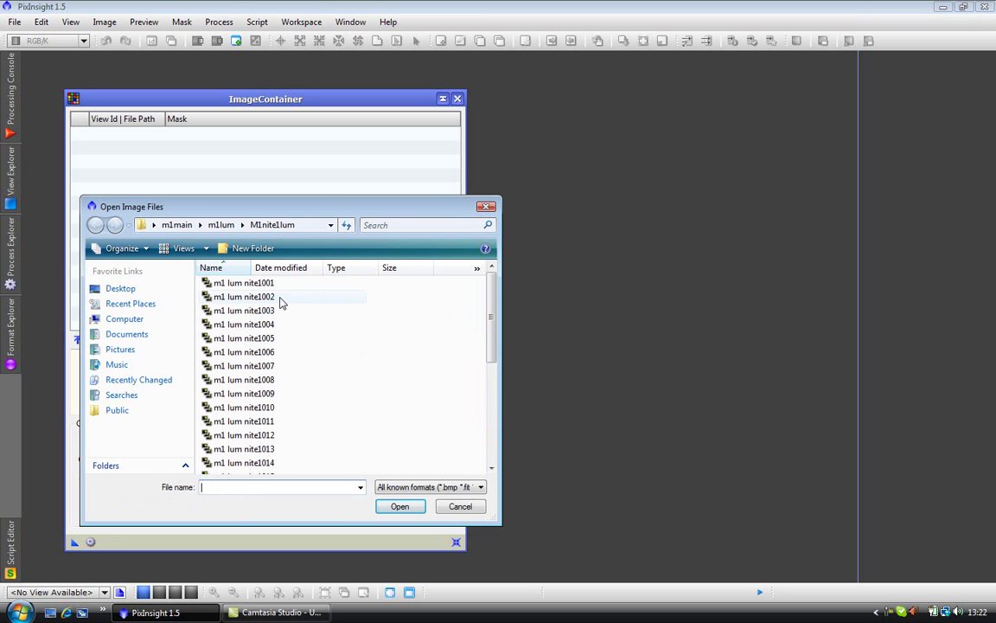
left_click(275, 284)
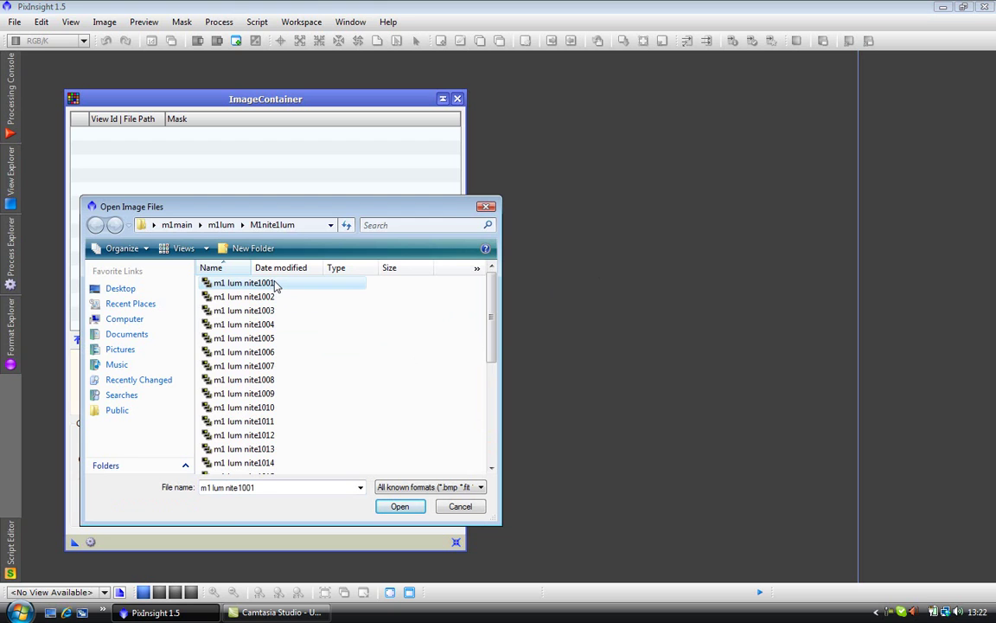
key("shift+Down")
key("shift+Down")
key("shift+Down")
key("shift+Down")
key("shift+Down")
key("shift+Down")
key("shift+Down")
key("shift+Down")
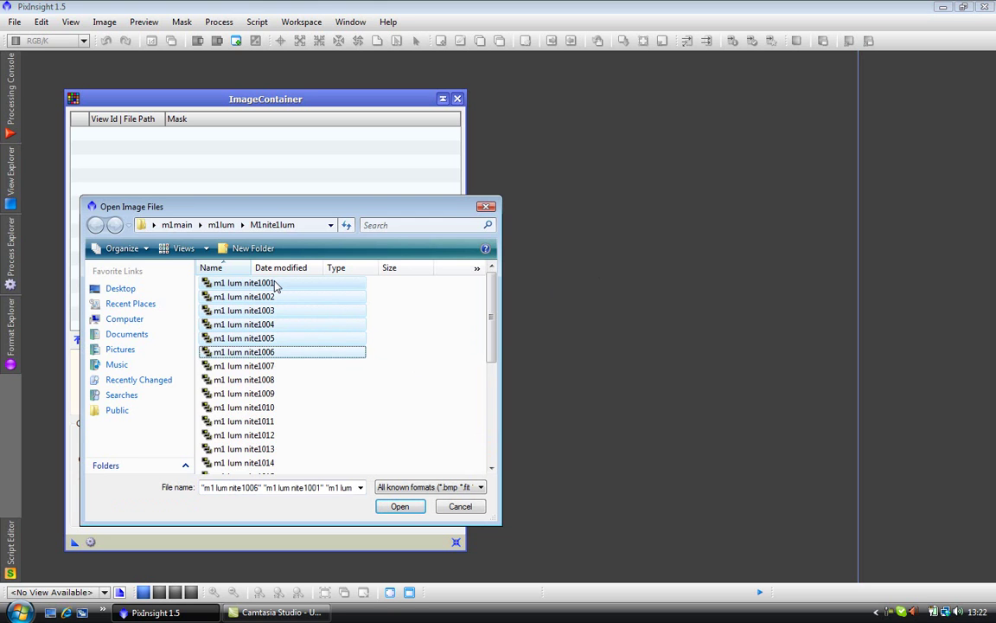
key("shift+Down")
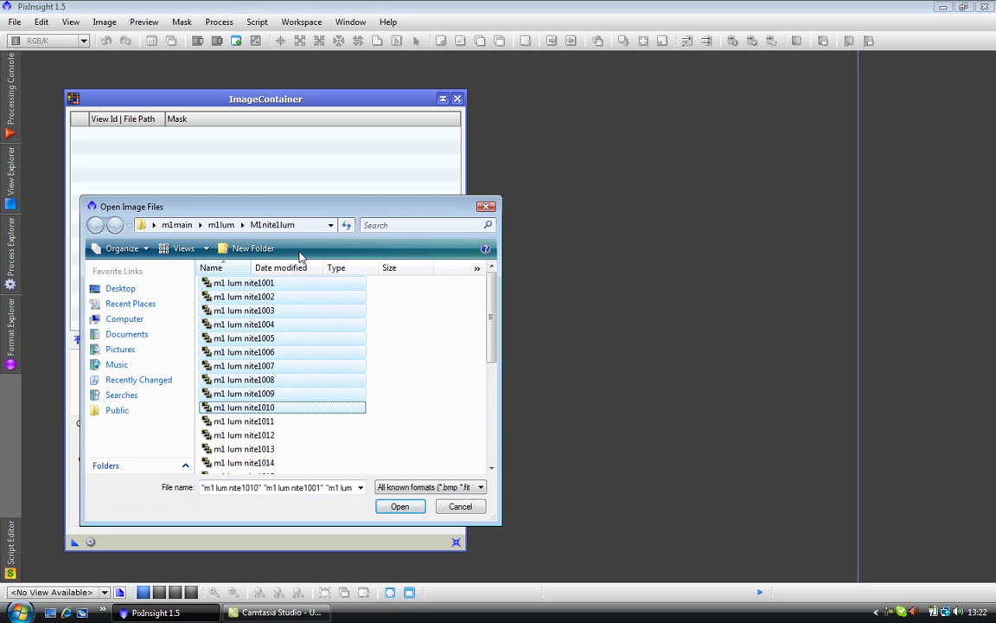
left_click(400, 507)
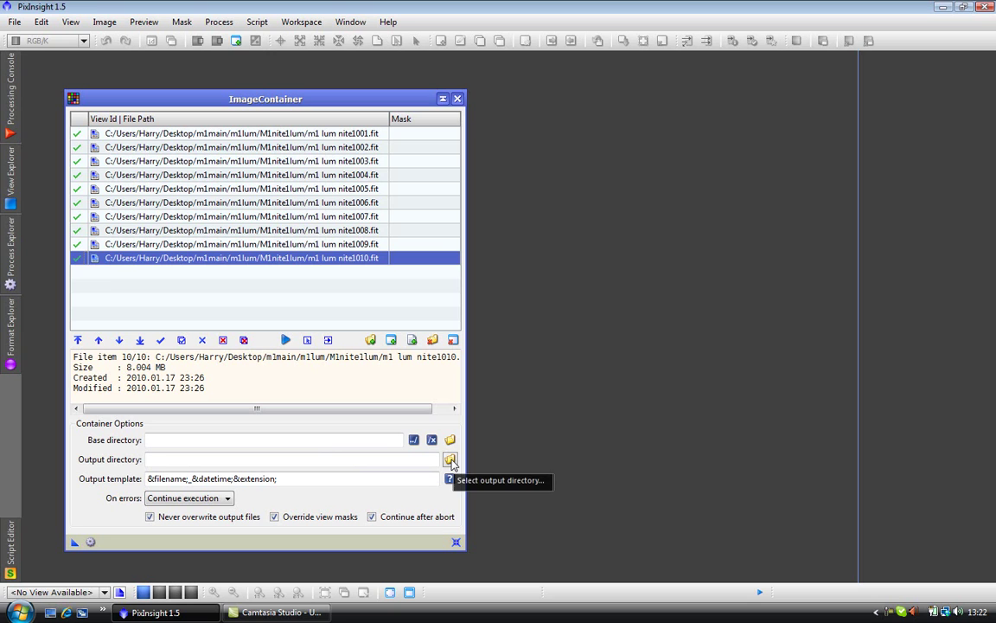
Step: Set the output directory to the Desktop folder 'pixinsight image cont' and check the filename-template help
left_click(450, 460)
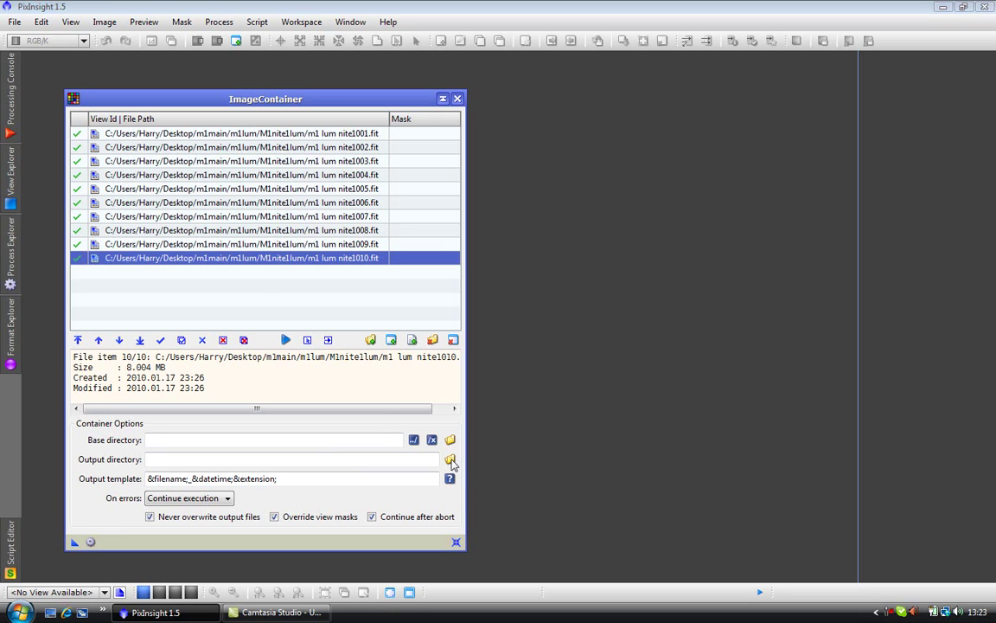
left_click_drag(592, 275, 591, 350)
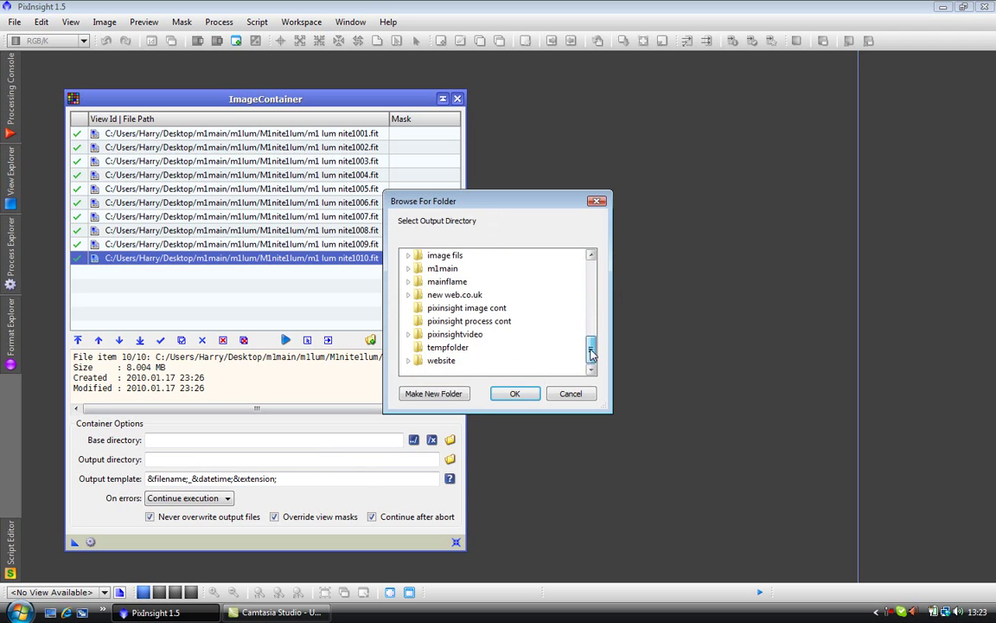
left_click(484, 310)
left_click(515, 393)
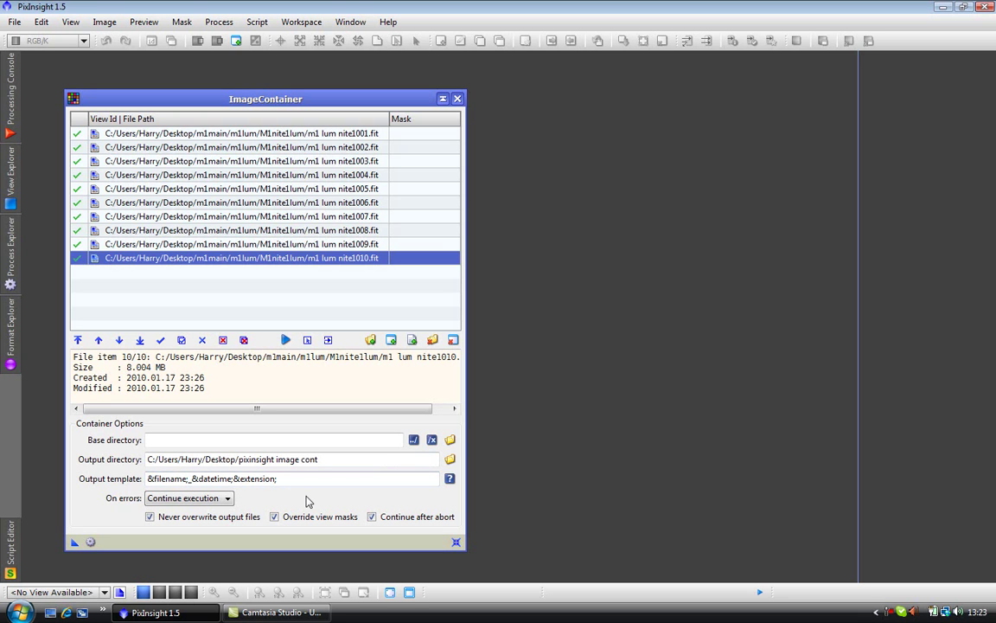
left_click(449, 480)
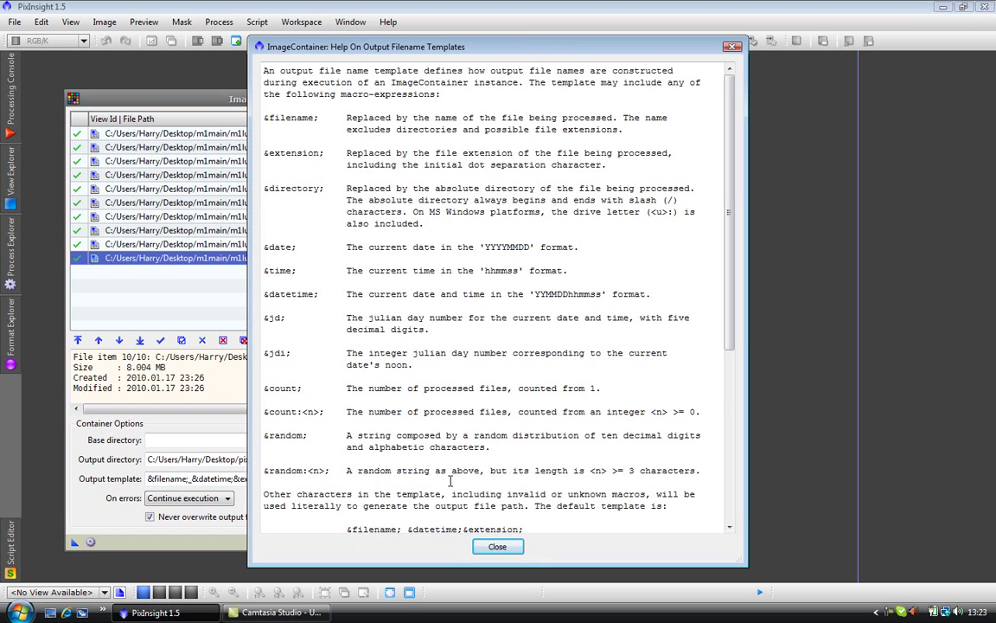
left_click(500, 547)
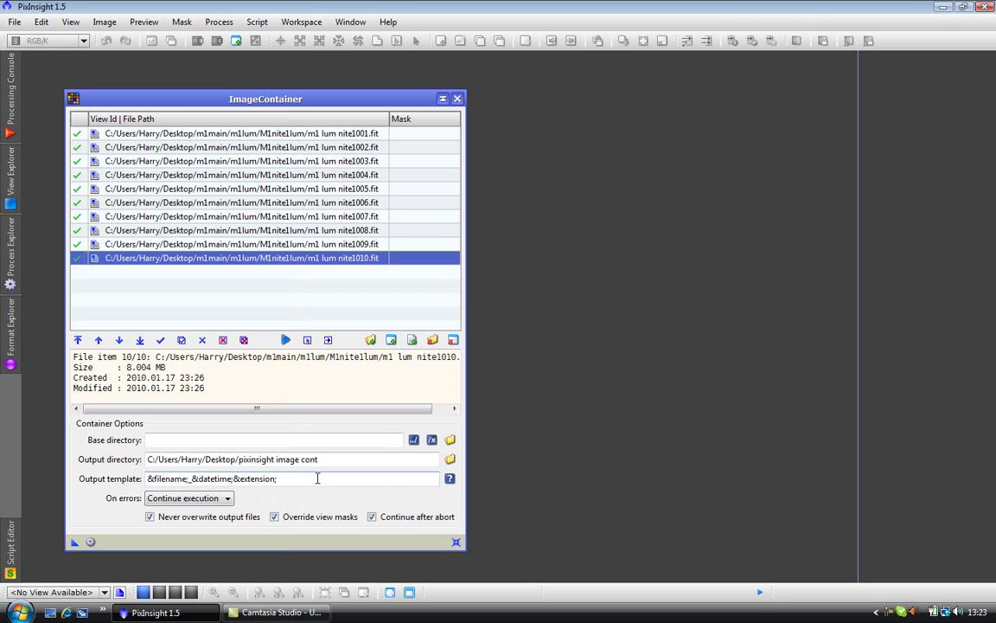
Step: Open Rescale from the Process Explorer and batch-apply it to the ten frames via the Image Container
left_click(11, 247)
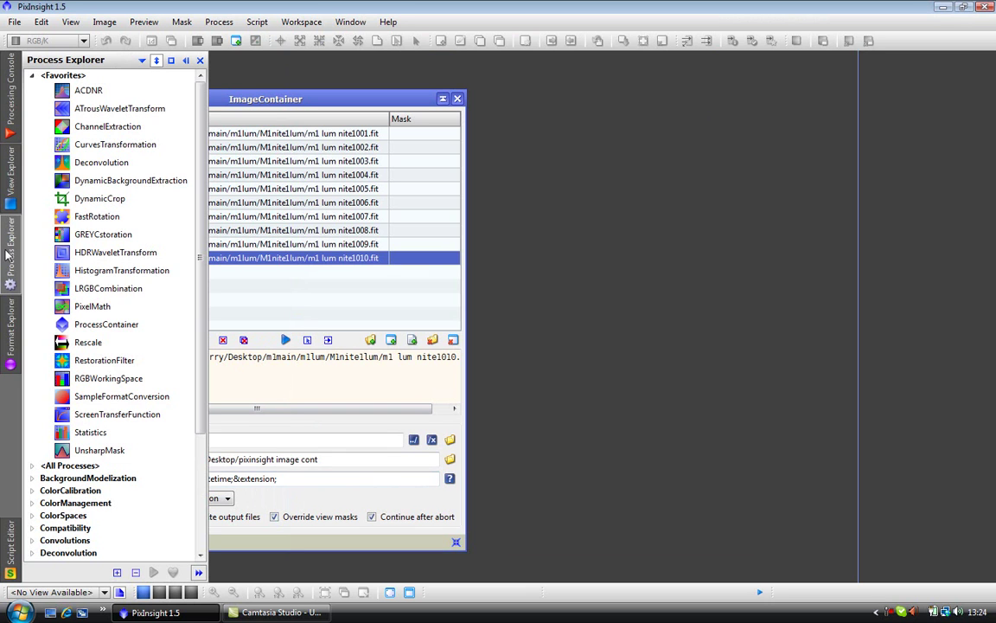
double_click(86, 343)
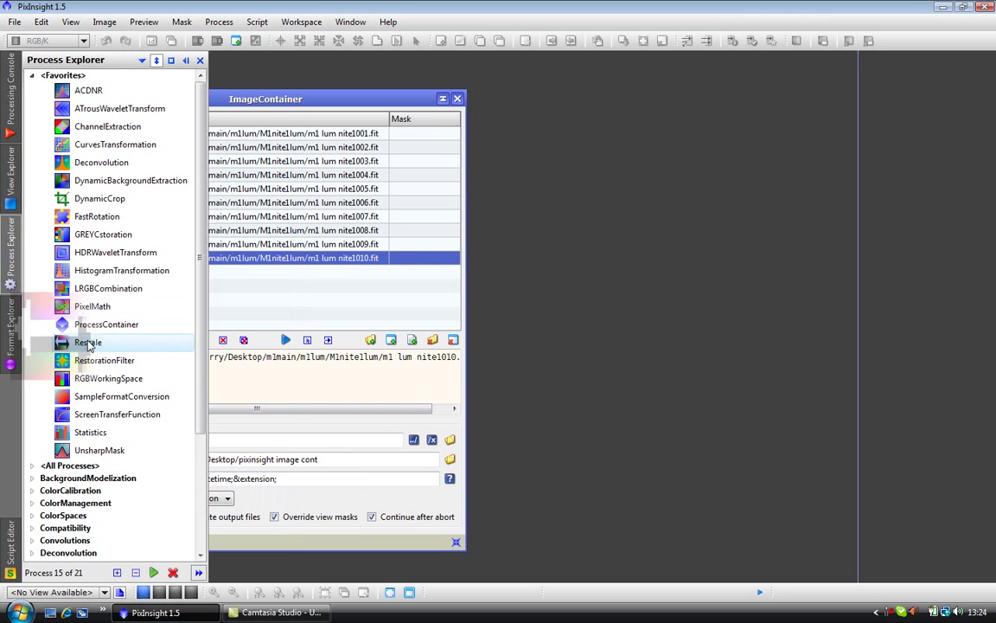
left_click_drag(260, 234, 739, 232)
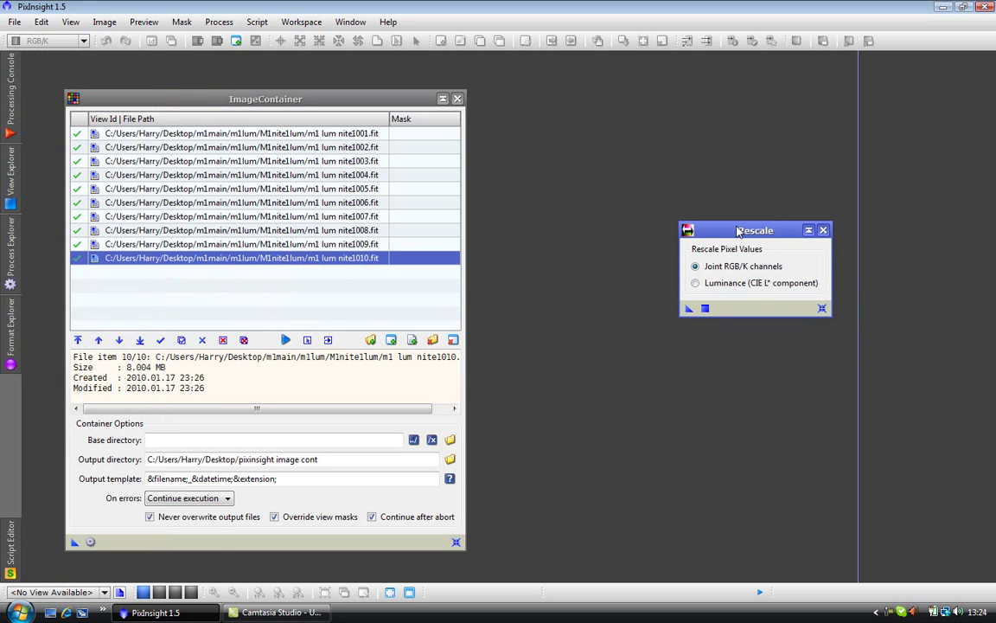
left_click(73, 542)
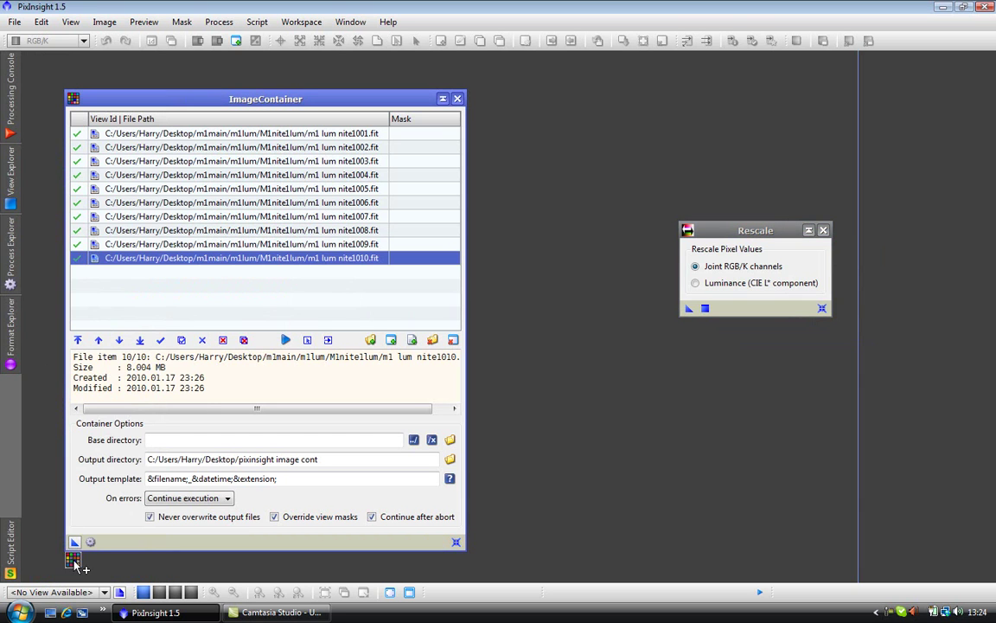
left_click_drag(74, 542, 770, 313)
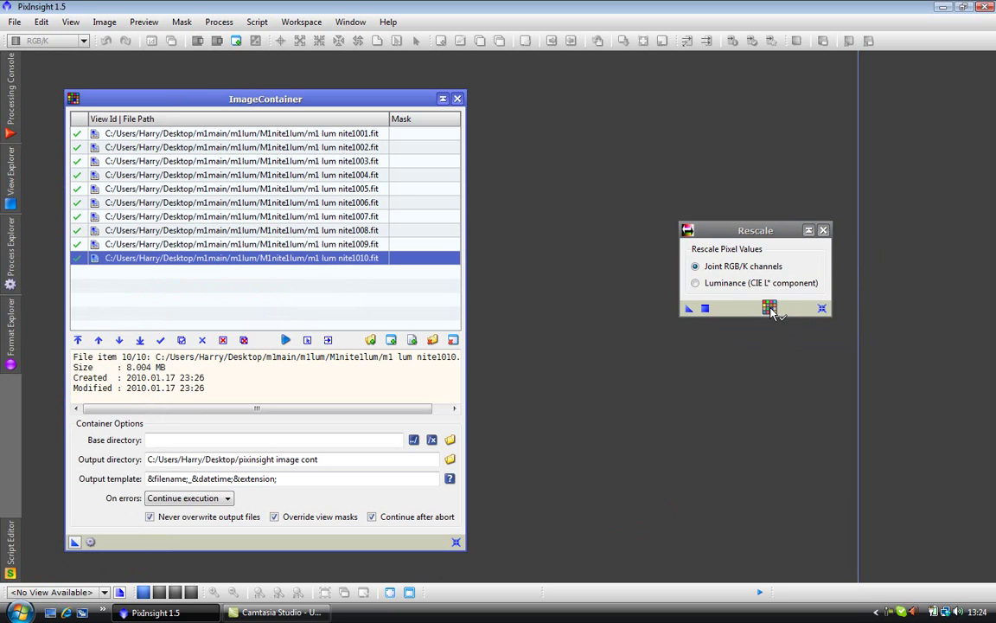
mouse_move(772, 311)
left_mouse_down()
mouse_move(758, 278)
mouse_move(753, 313)
left_mouse_up()
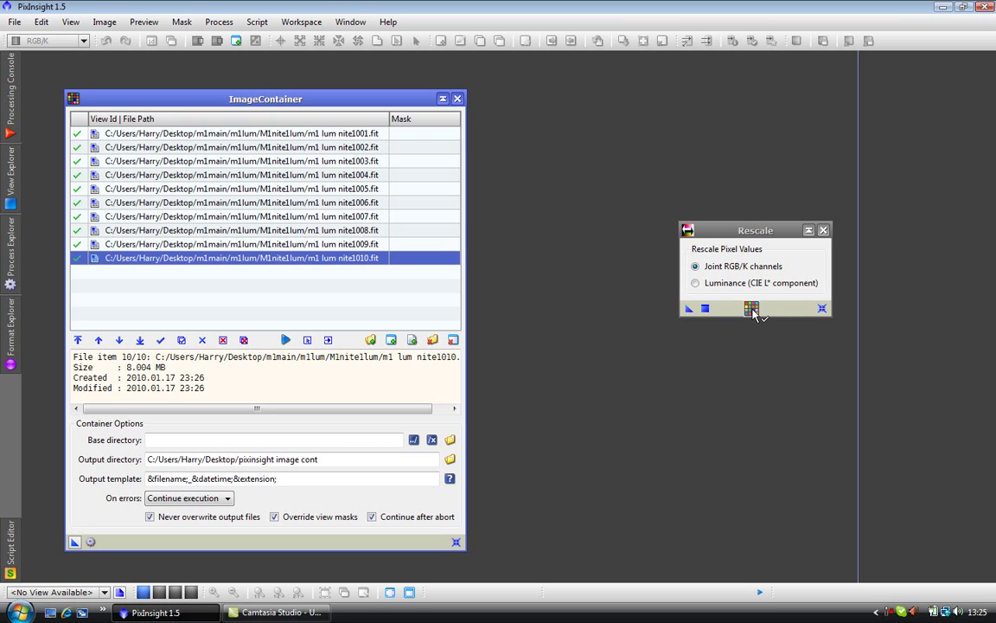
left_click_drag(753, 313, 751, 310)
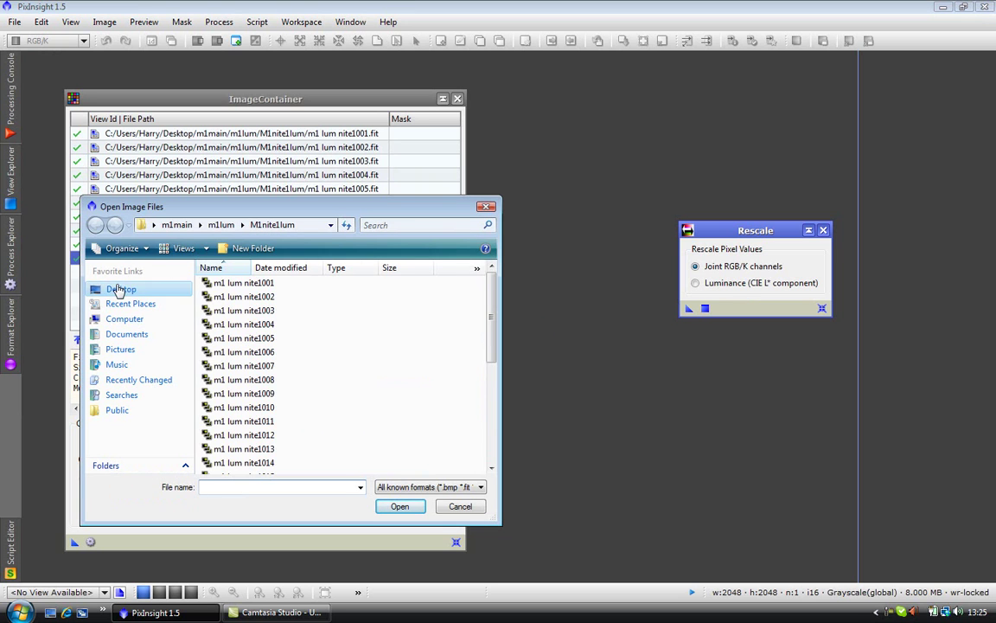
Step: Browse Desktop > 'pixinsight image cont' to confirm the ten rescaled nite1001–nite1010 copies, then close the browser
left_click(120, 290)
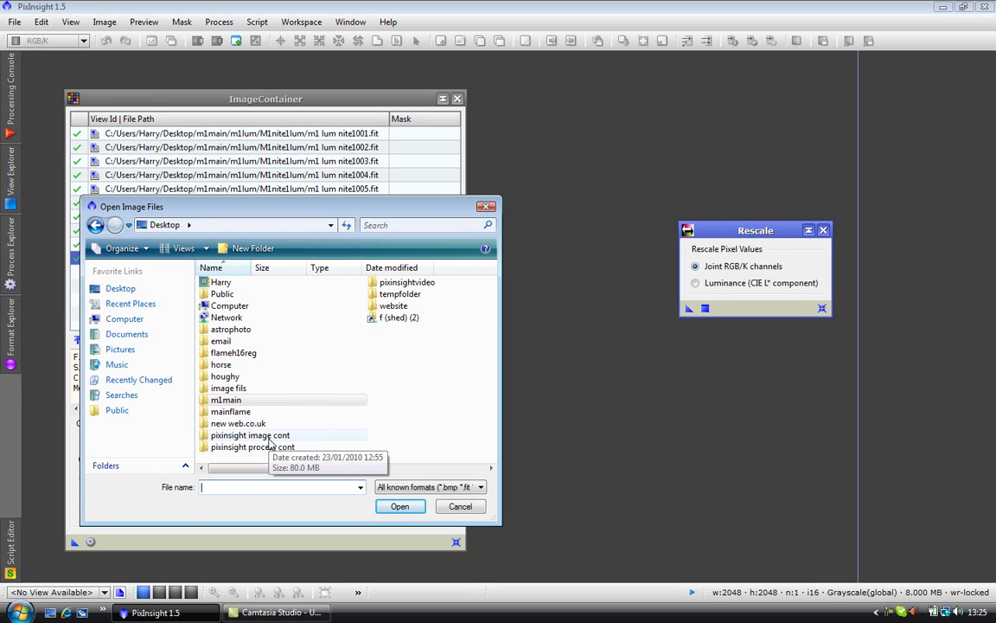
double_click(269, 437)
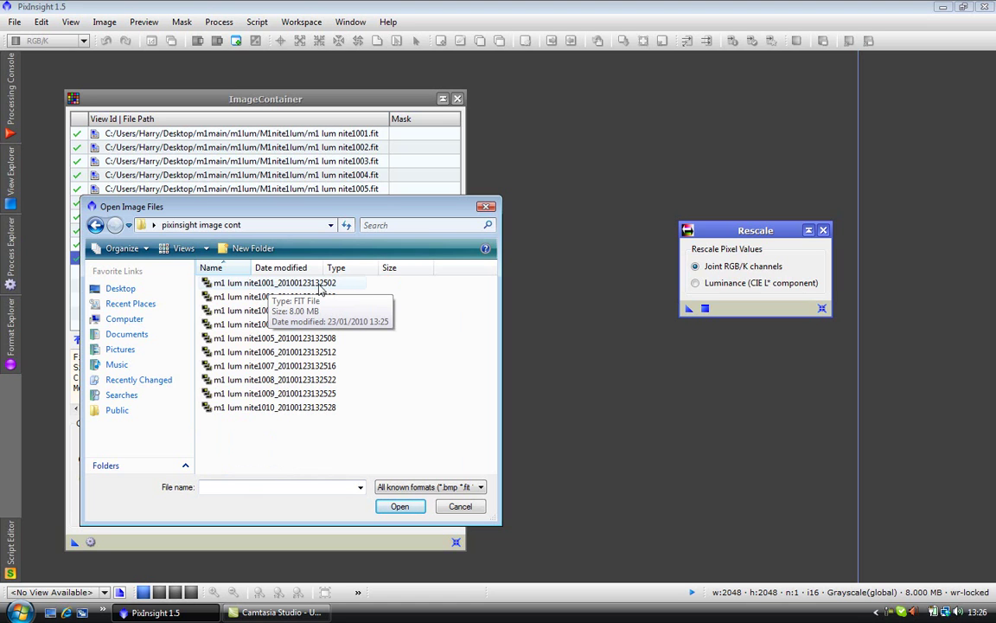
left_click(486, 208)
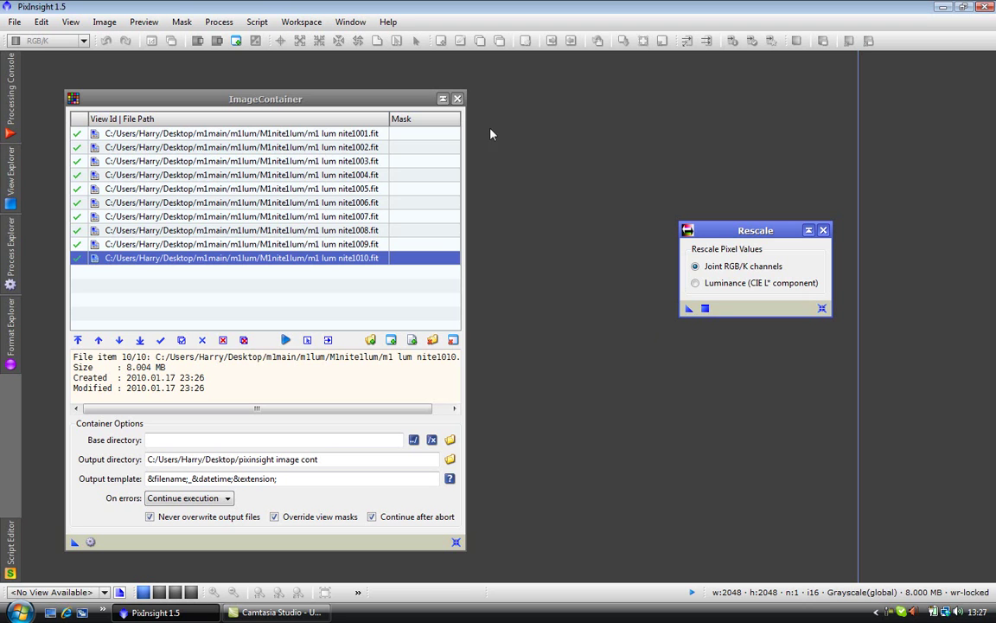
Step: Close the Image Container, open a new ProcessContainer, add Rescale into it, and close Rescale
left_click(458, 99)
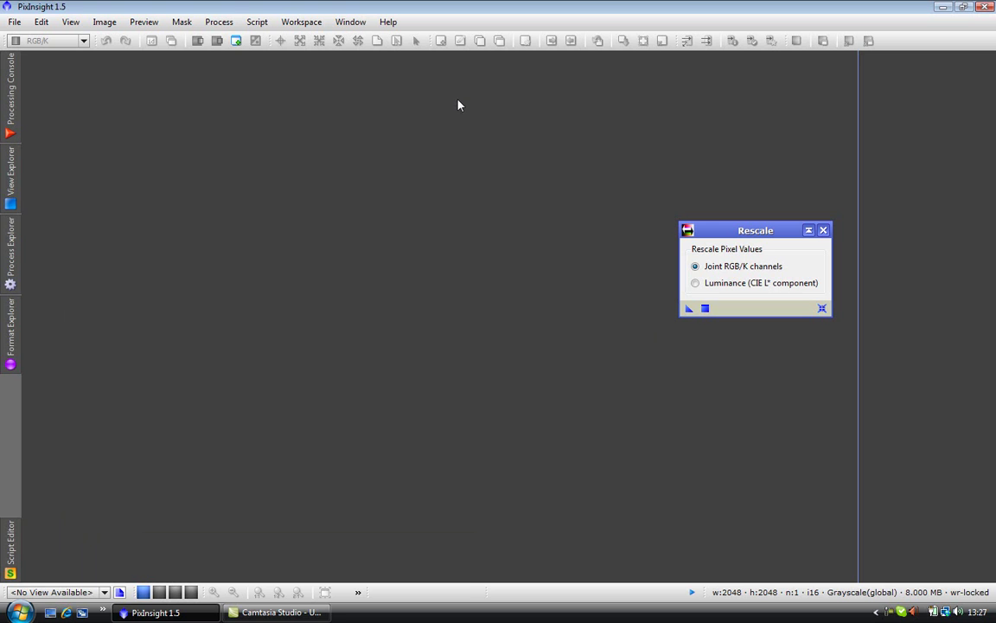
left_click(10, 246)
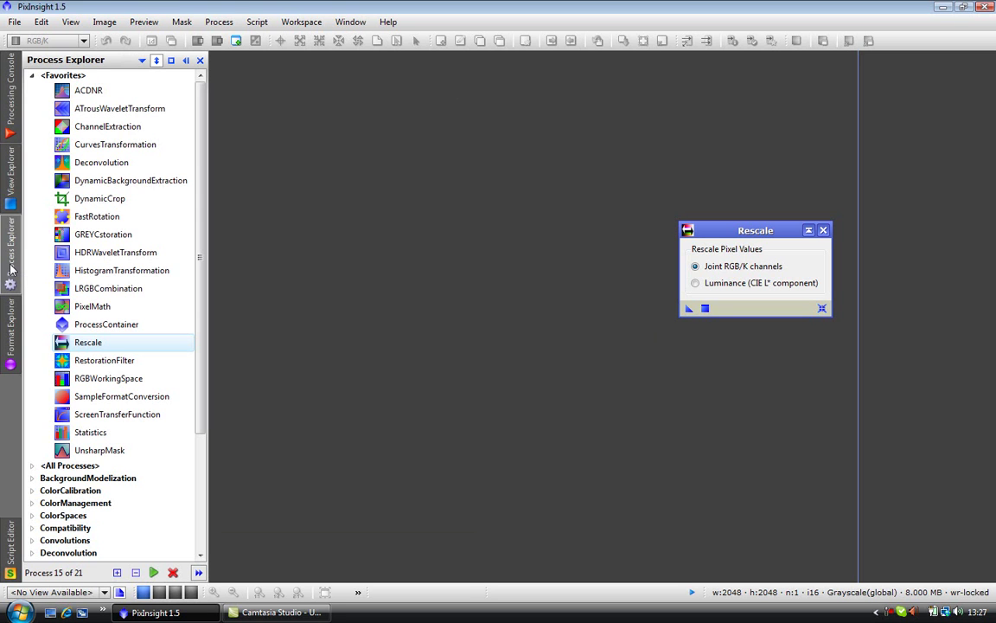
double_click(103, 325)
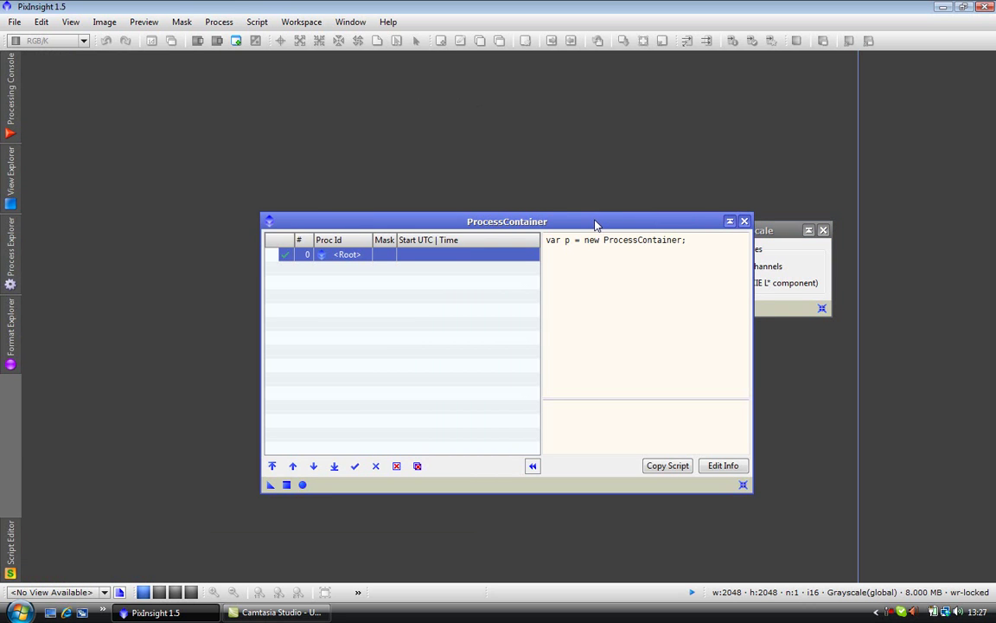
left_click_drag(595, 225, 497, 141)
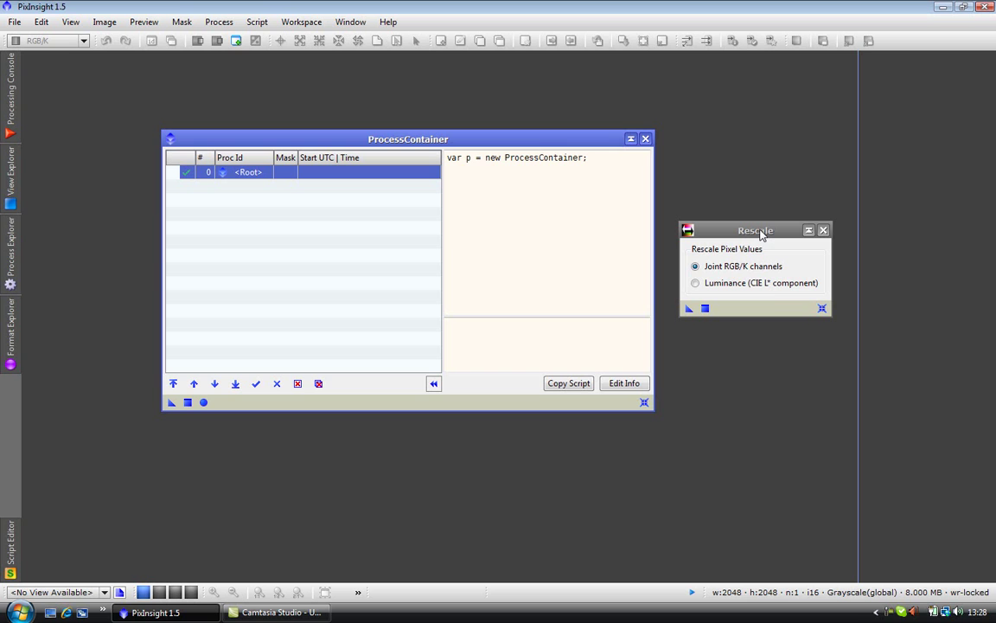
mouse_move(689, 309)
left_mouse_down()
mouse_move(683, 391)
mouse_move(476, 497)
mouse_move(322, 297)
mouse_move(265, 192)
left_mouse_up()
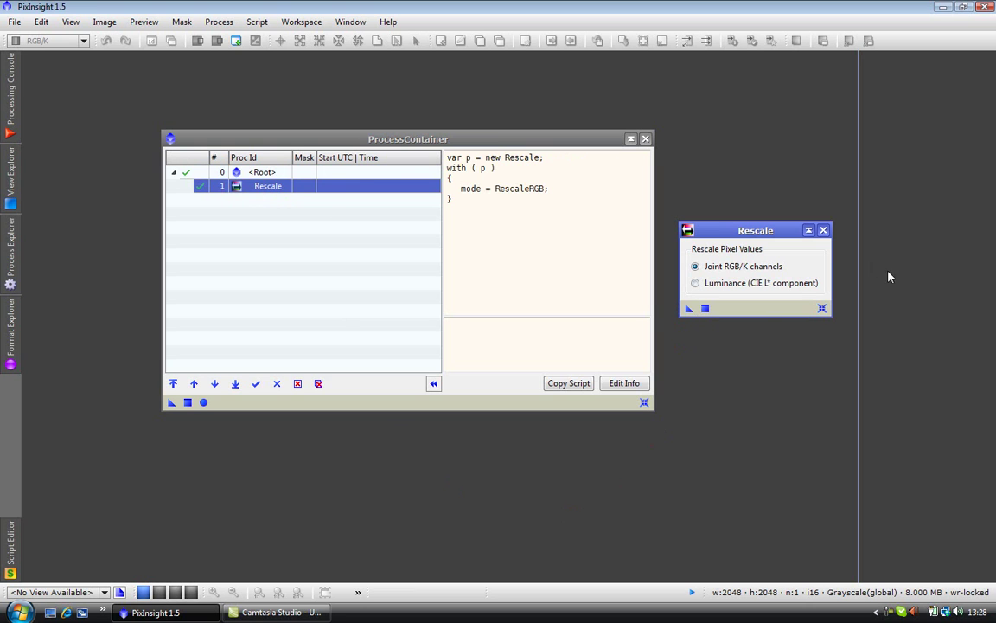
left_click(824, 231)
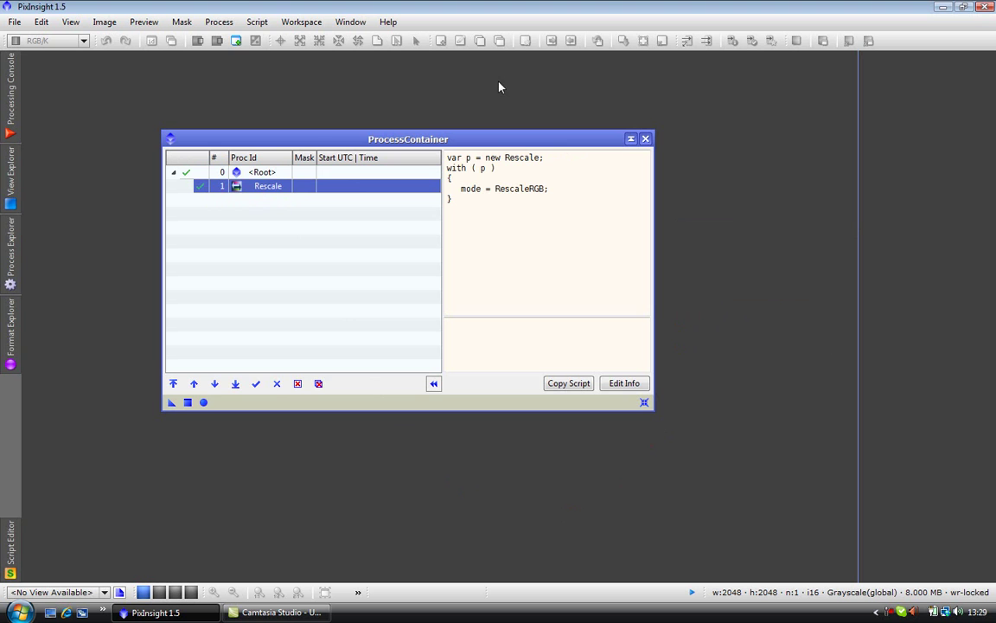
Step: Set Resample width to 200% (1000 to 2000 px) and add it to the ProcessContainer after Rescale
left_click(220, 22)
mouse_move(243, 41)
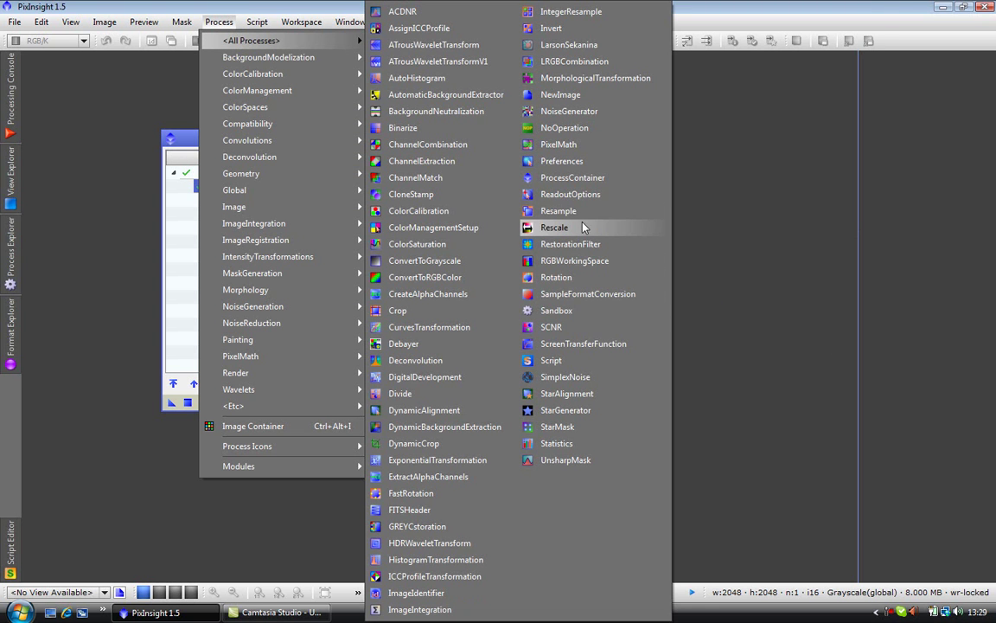
left_click(570, 210)
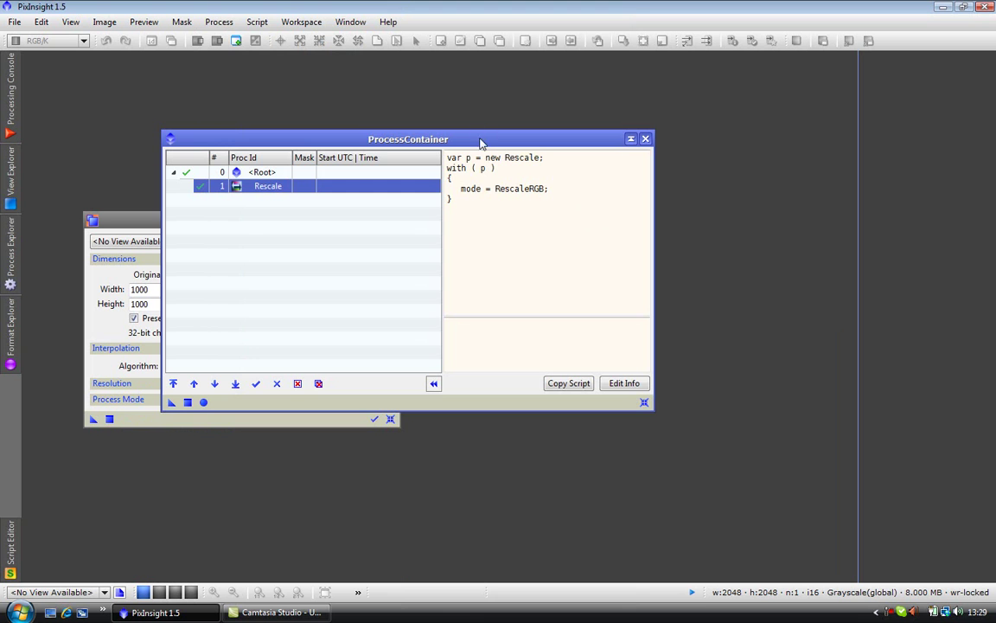
left_click_drag(482, 147, 764, 167)
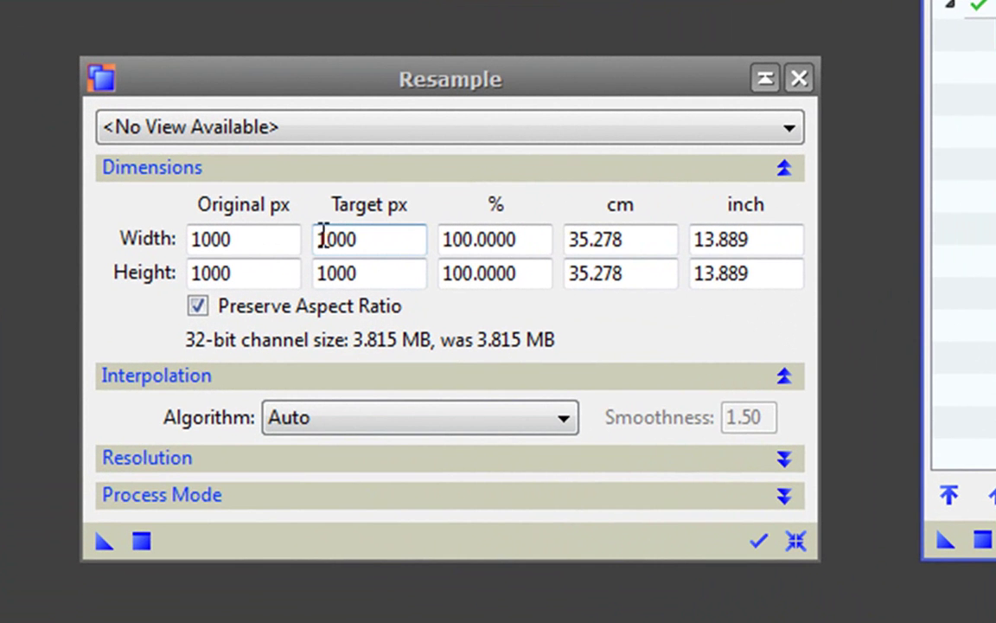
left_click(448, 240)
left_click_drag(449, 241, 443, 240)
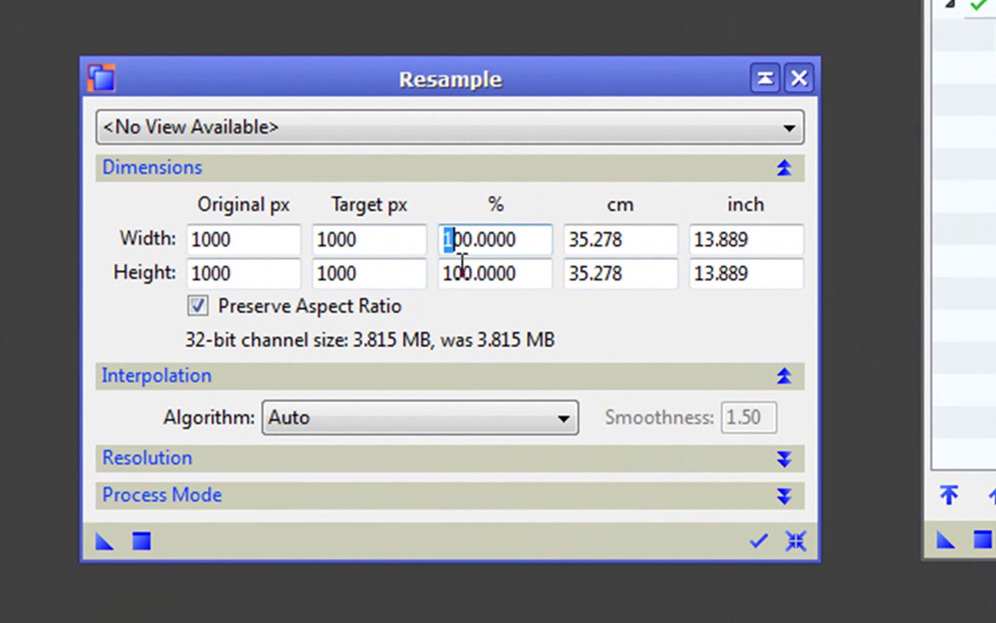
key("BackSpace")
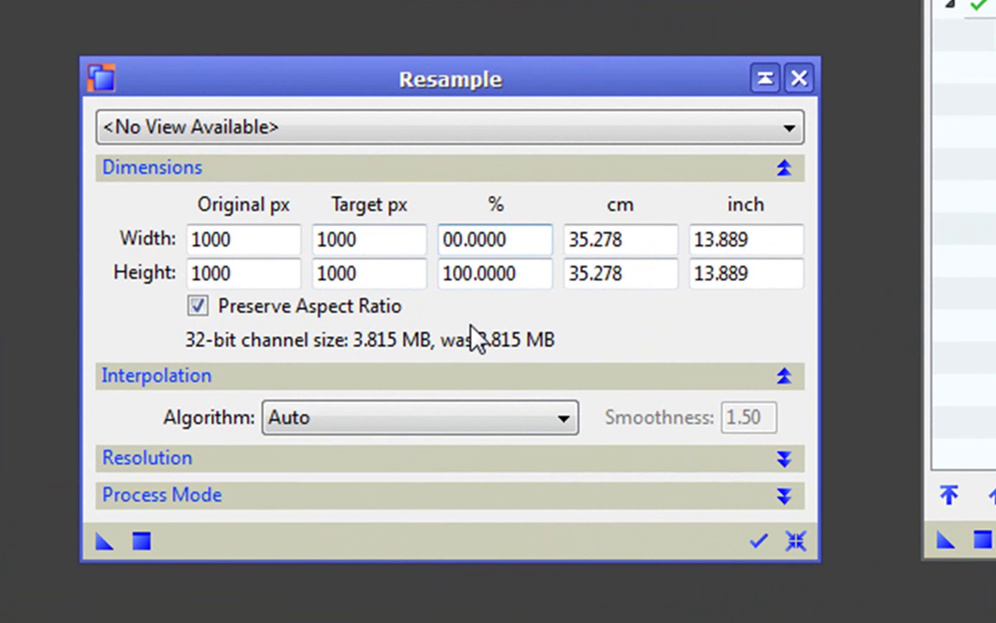
type("2")
key("Return")
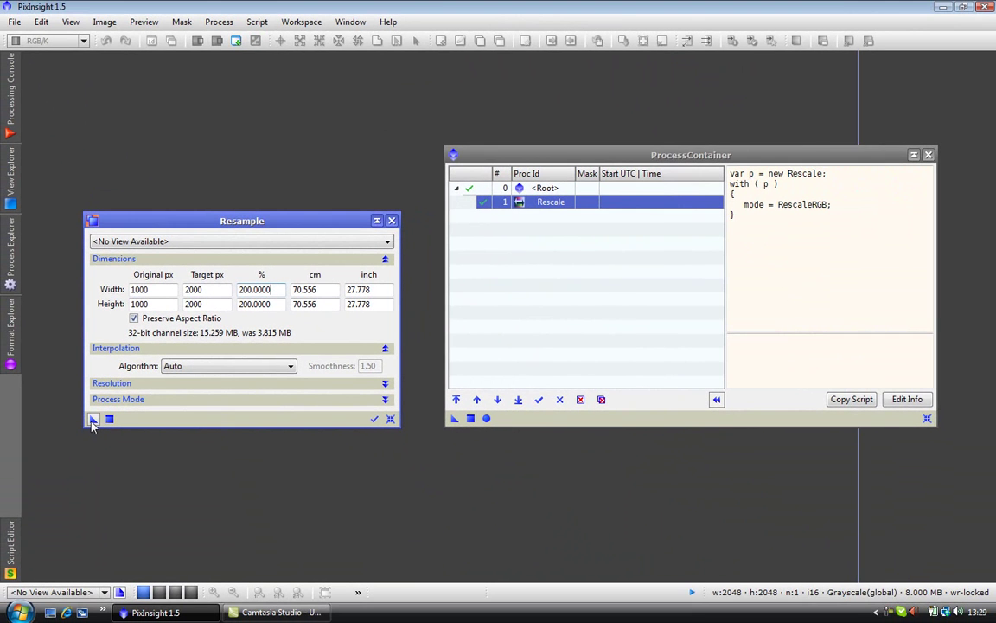
left_click_drag(93, 419, 512, 228)
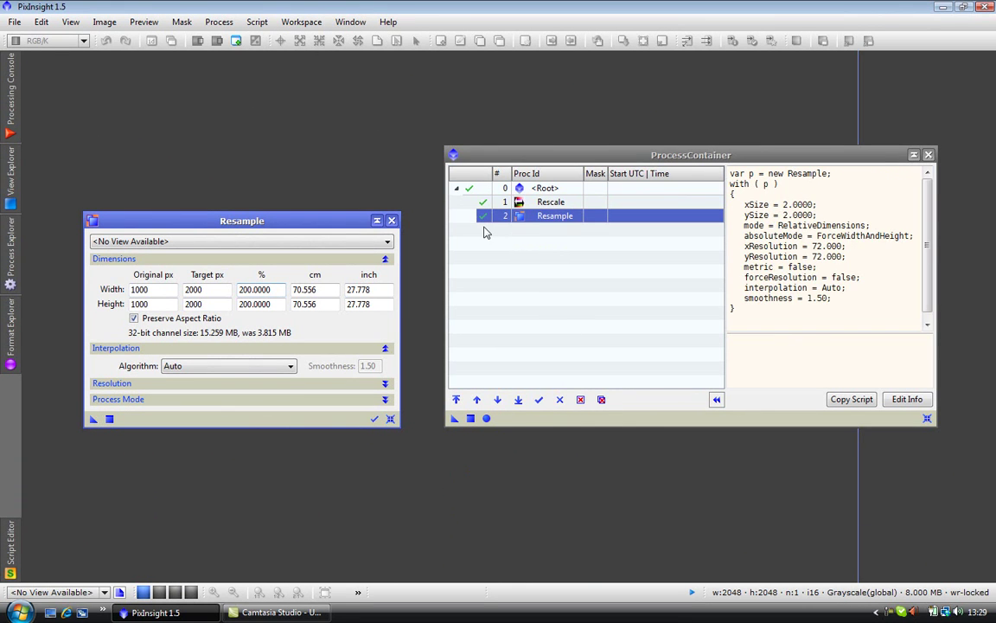
left_click(393, 222)
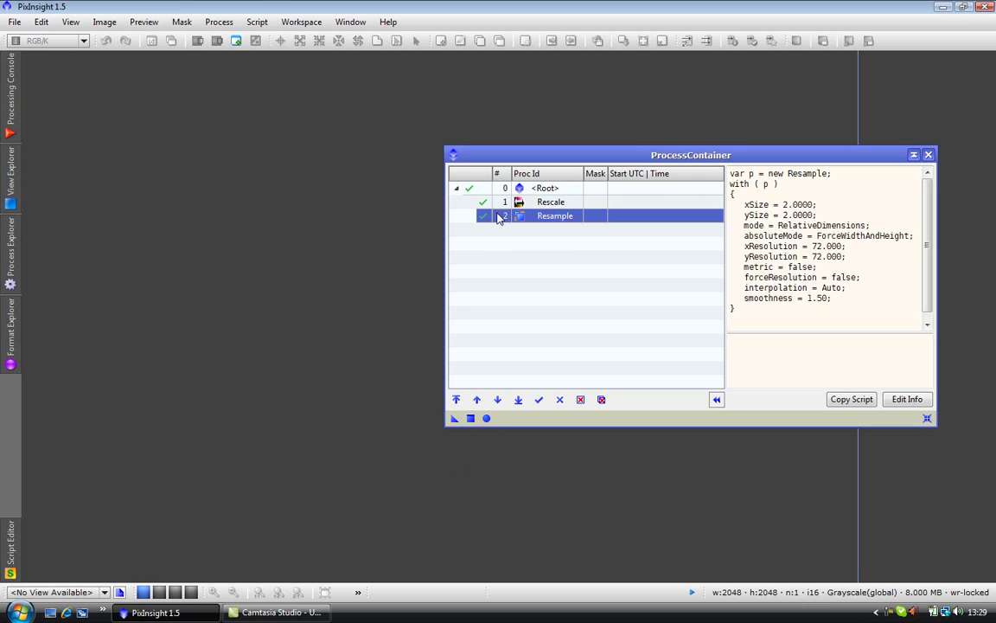
Step: Review the ProcessContainer's steps, briefly moving Resample above Rescale and back below it
key("Up")
key("Down")
left_click(477, 400)
left_click(498, 399)
Step: Open m1_lum_nite1001 and apply the ProcessContainer to it, enlarging it to 4096×4096
double_click(222, 250)
double_click(230, 256)
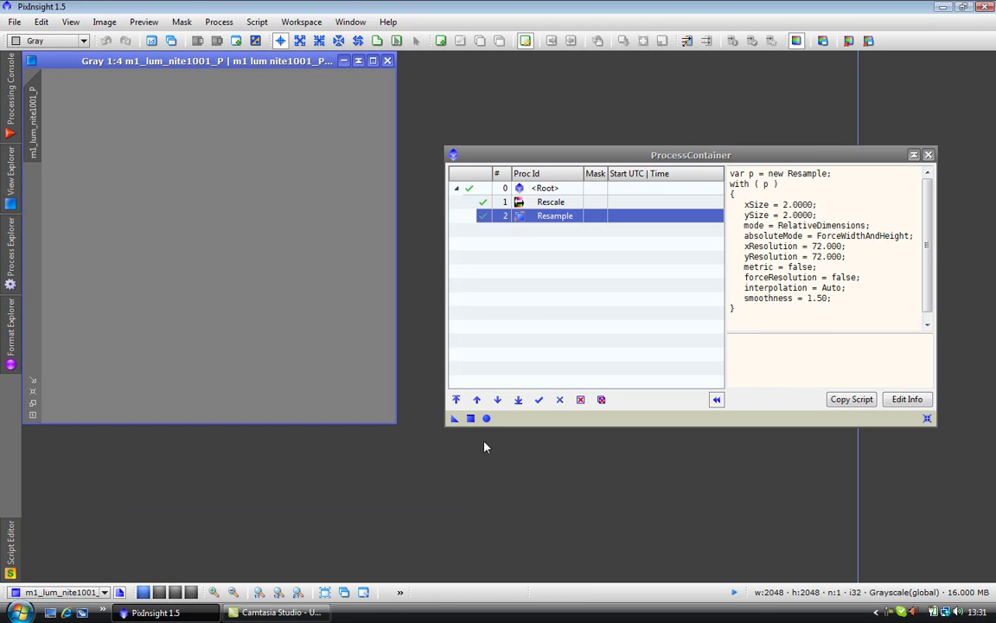
left_click(454, 418)
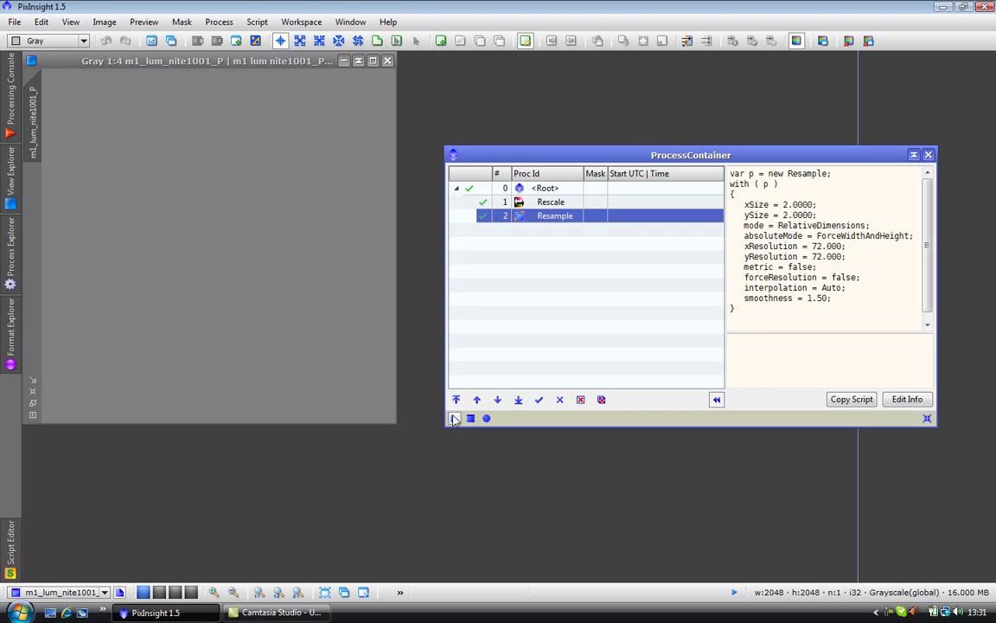
left_click_drag(454, 418, 253, 244)
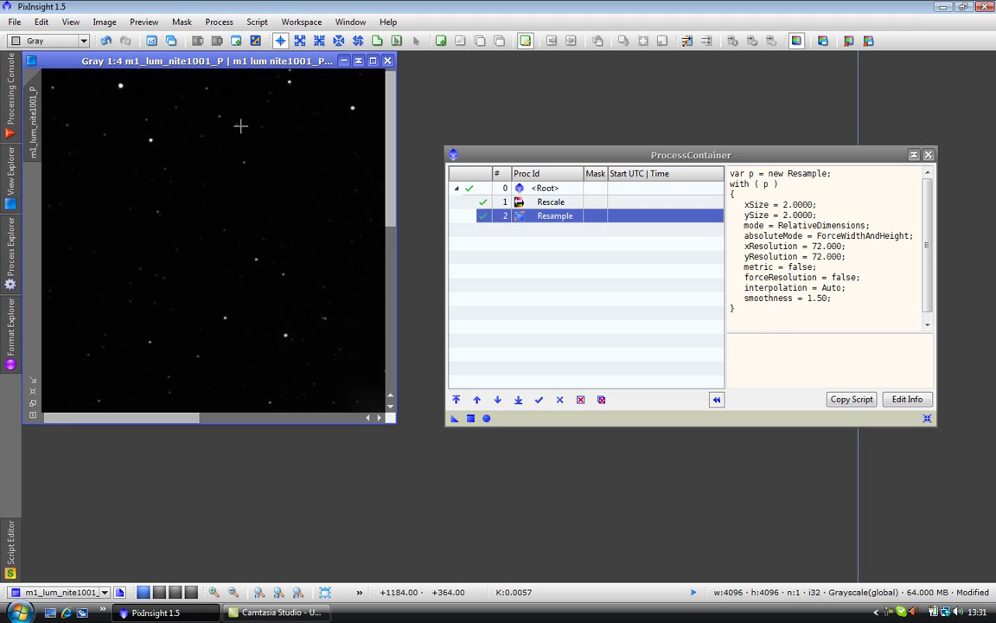
scroll(250, 224, "down", 1)
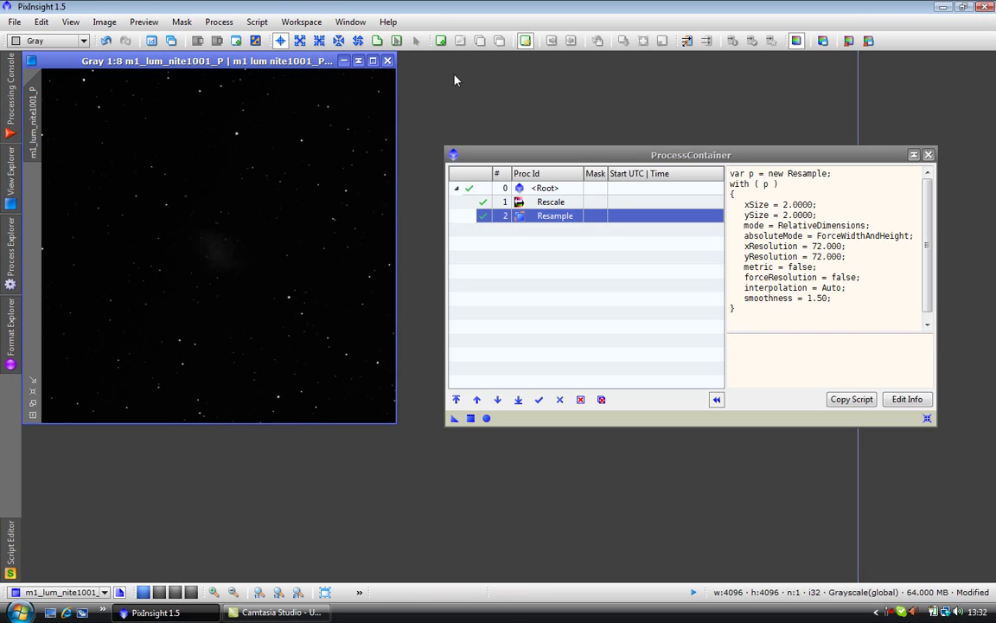
Step: Close the processed test image without saving it
left_click(387, 61)
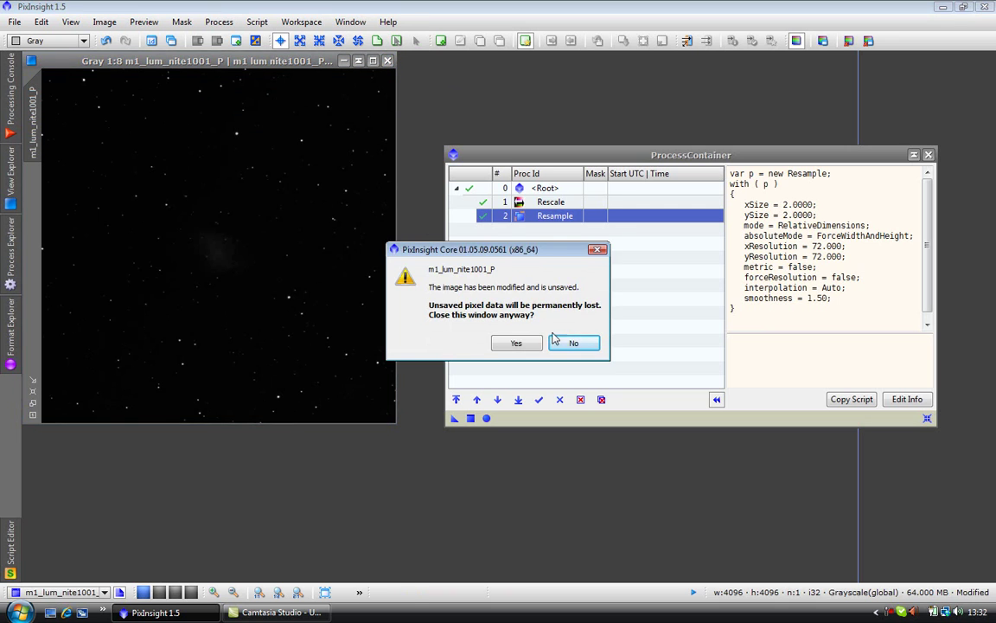
key("Left")
key("Return")
Step: Open an Image Container of the ten frames with output folder 'pixinsight process cont' on the Desktop
right_click(272, 252)
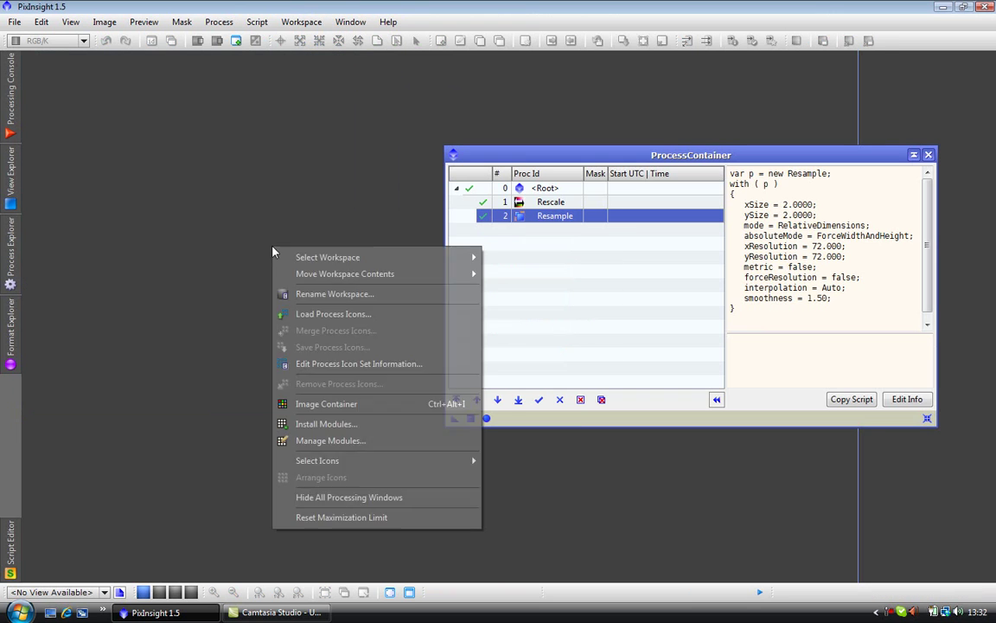
left_click(388, 412)
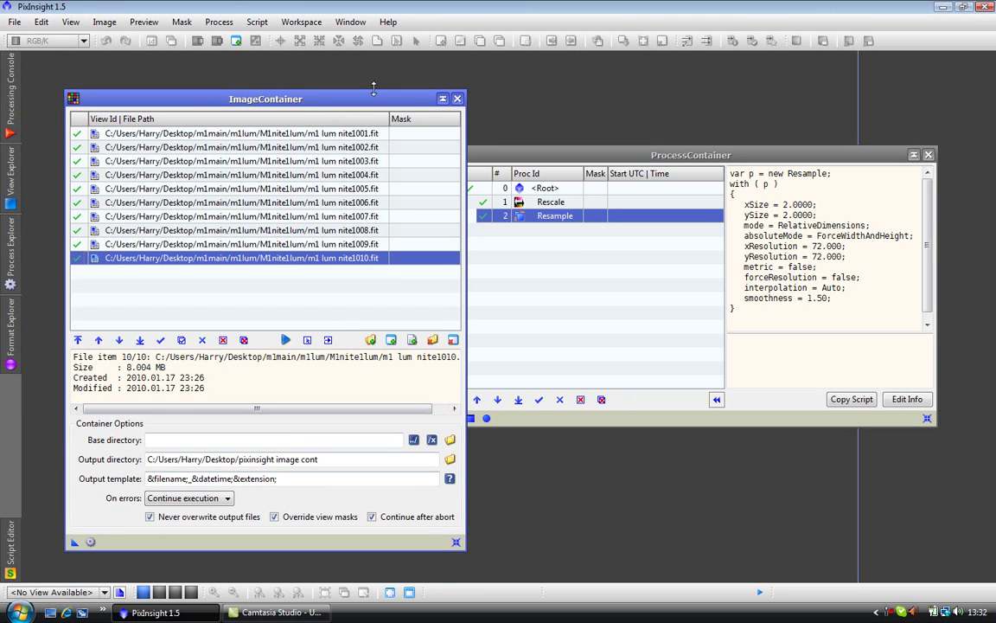
left_click_drag(331, 95, 306, 87)
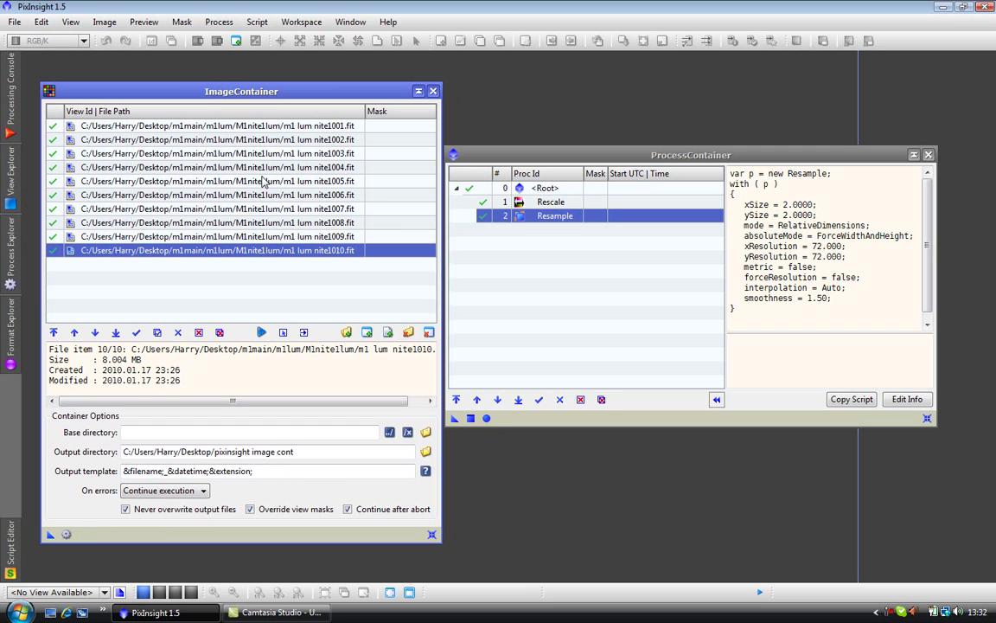
left_click(425, 451)
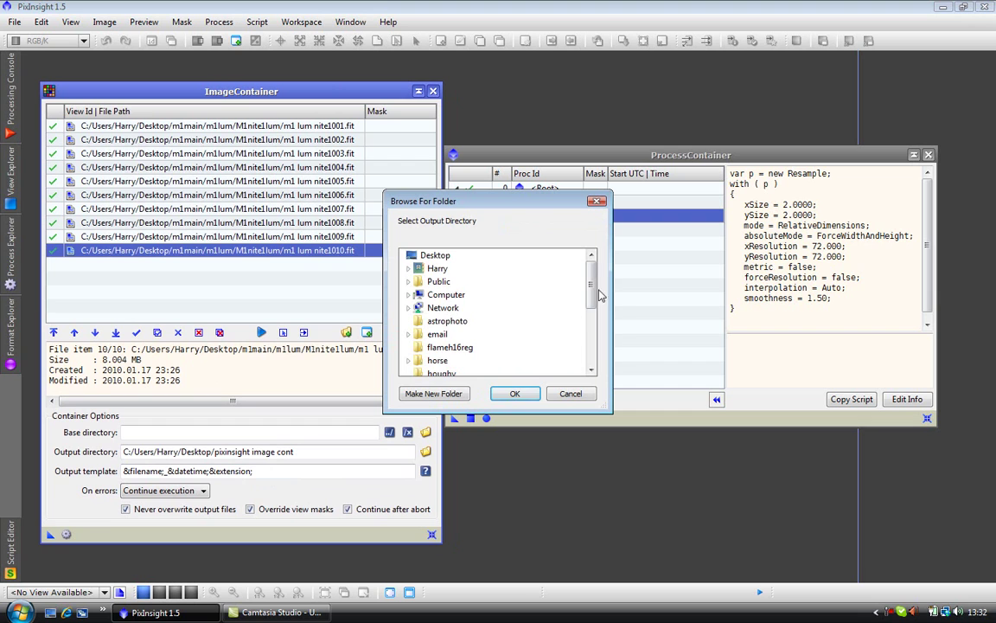
left_click_drag(592, 291, 589, 347)
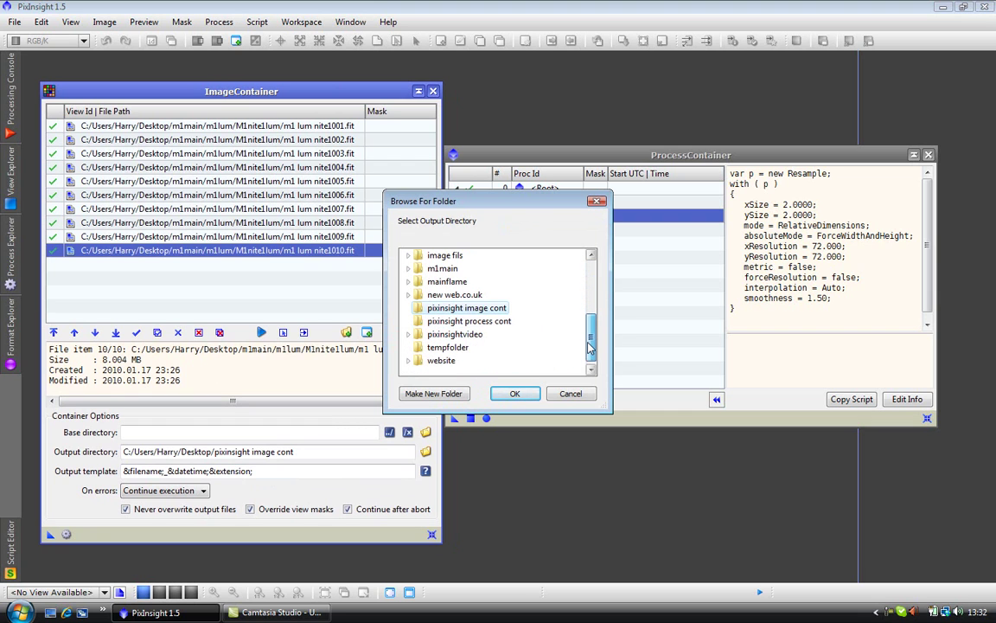
left_click(469, 321)
left_click(515, 394)
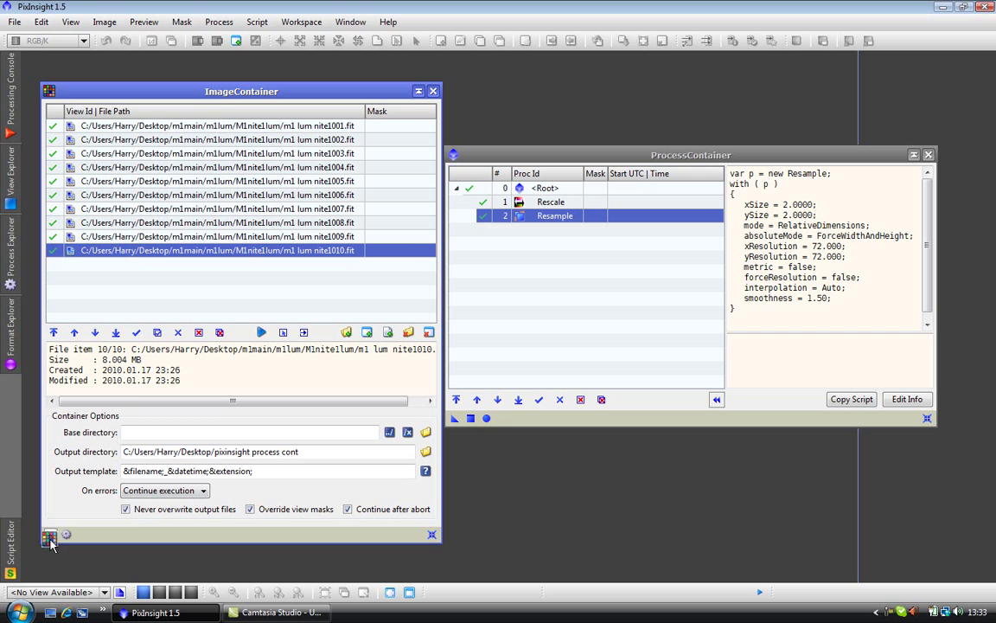
Step: Drag the Image Container instance onto the ProcessContainer to enlarge all ten frames to 4096×4096
left_click_drag(49, 538, 640, 419)
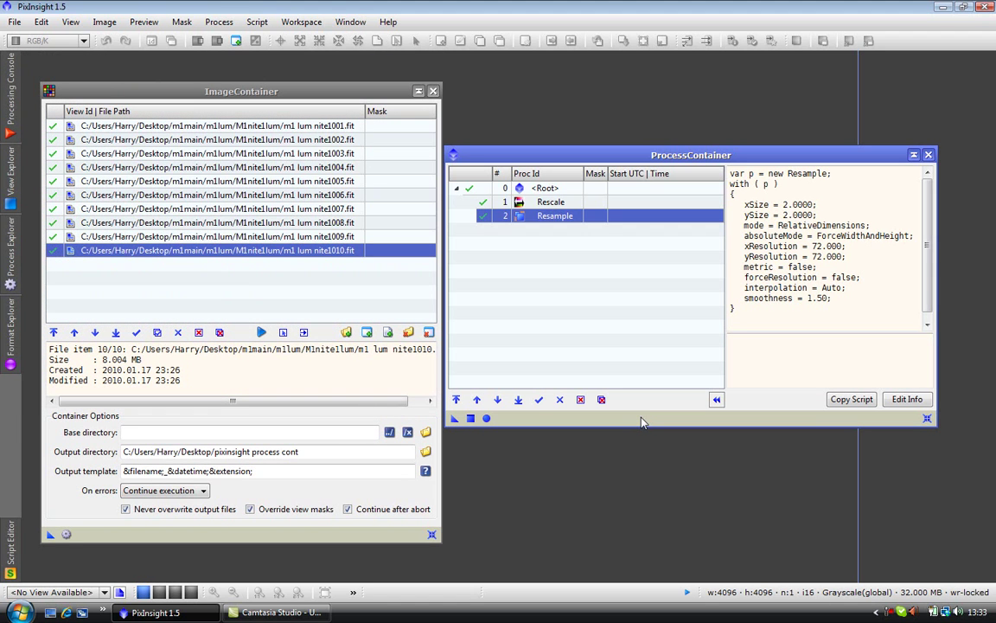
left_click(7, 113)
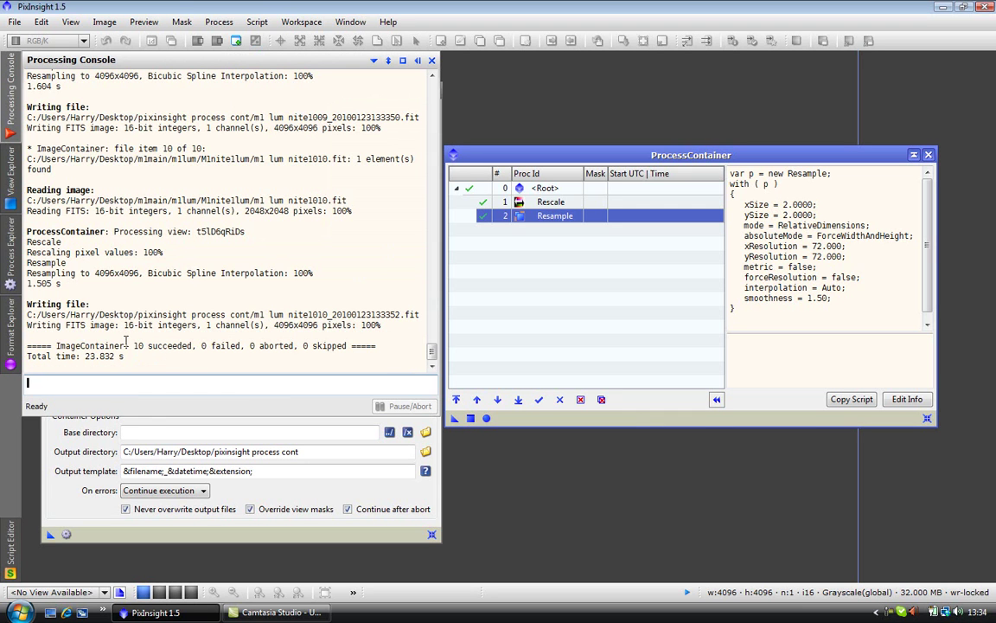